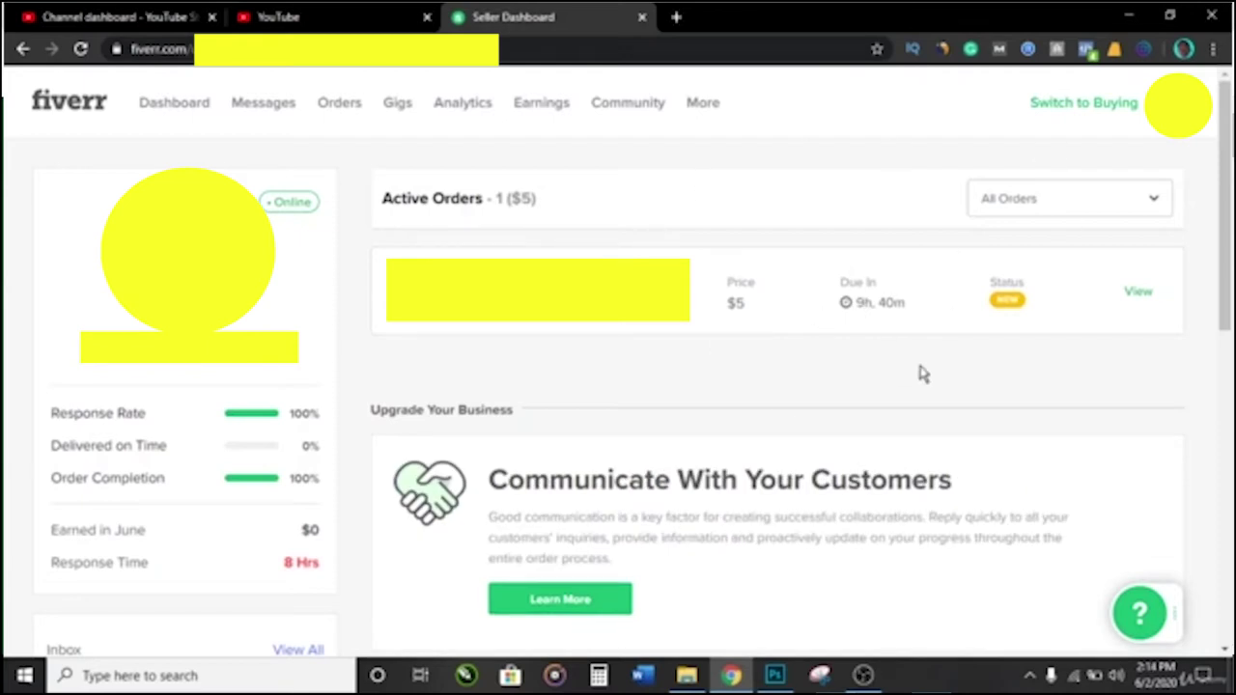
- Open the $5 translation order's details and launch its Deliver Completed Work form
left_click(1142, 301)
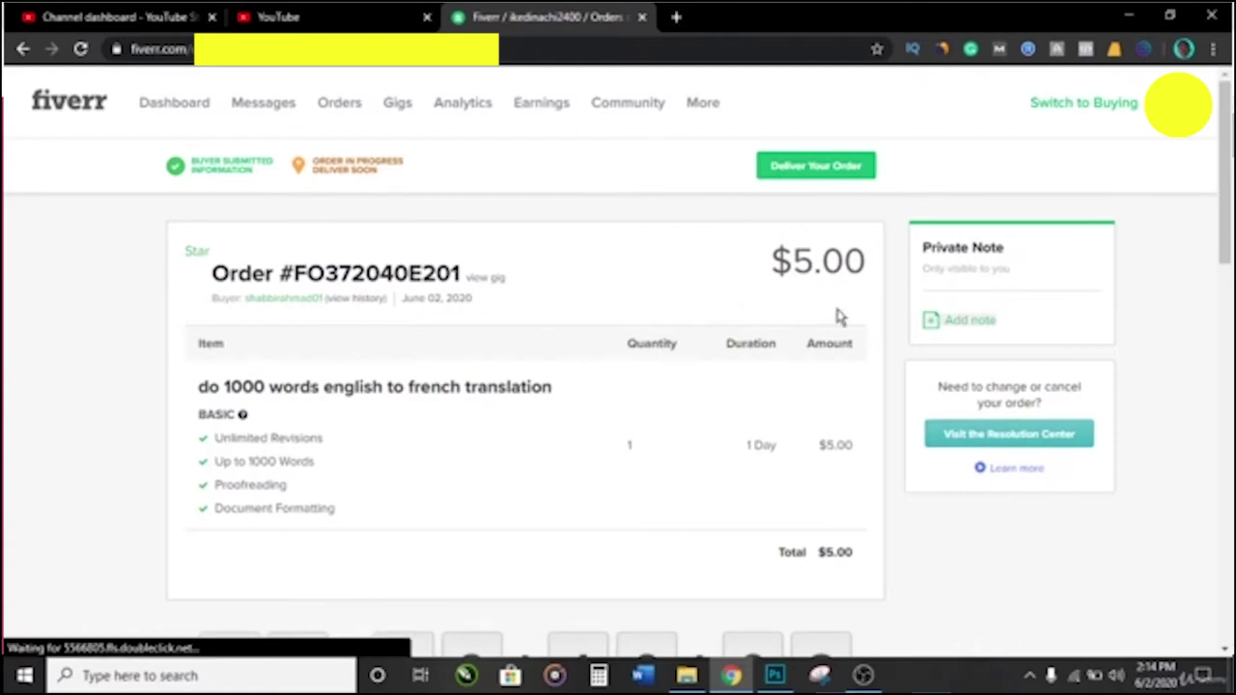
left_click(802, 170)
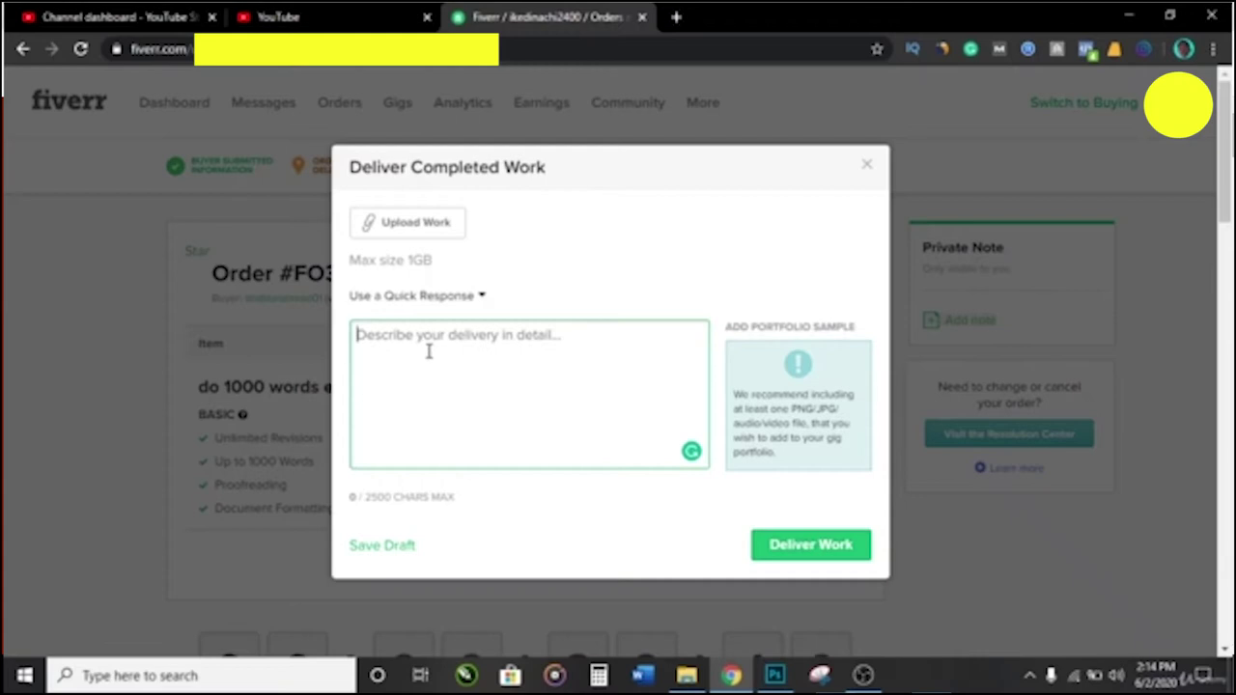
- Insert the 'Here is your delivery' quick response into the description and look over its greeting and body
left_click(464, 297)
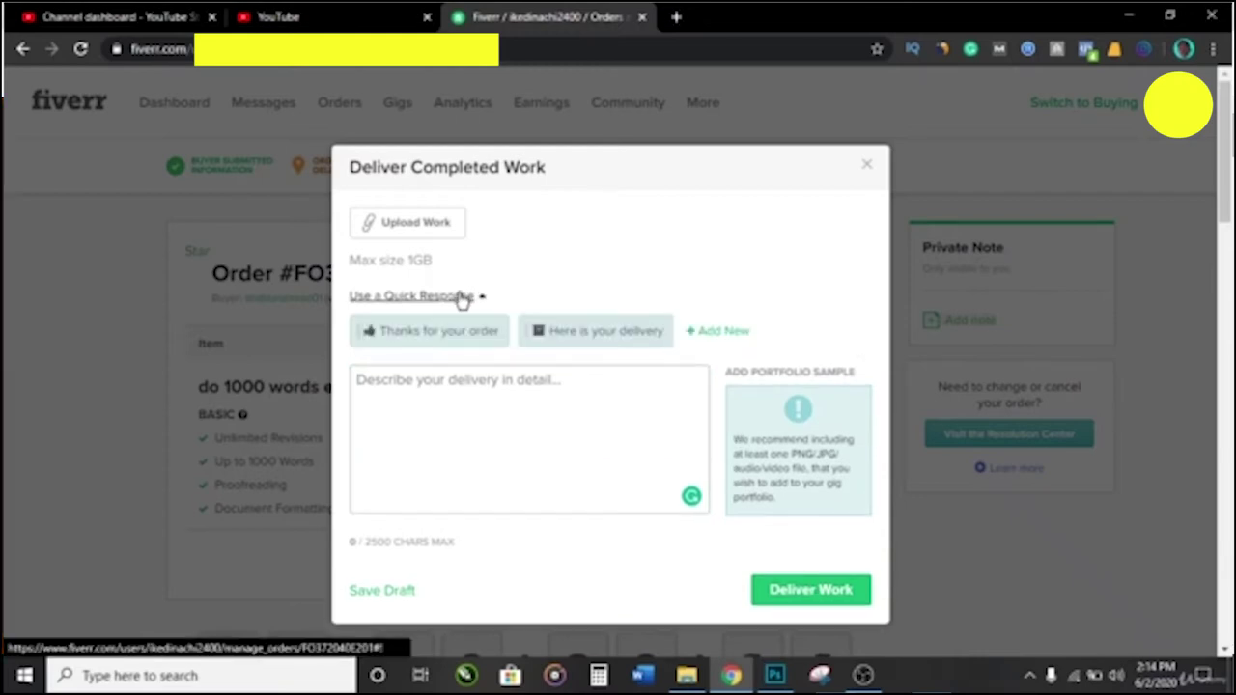
left_click(573, 338)
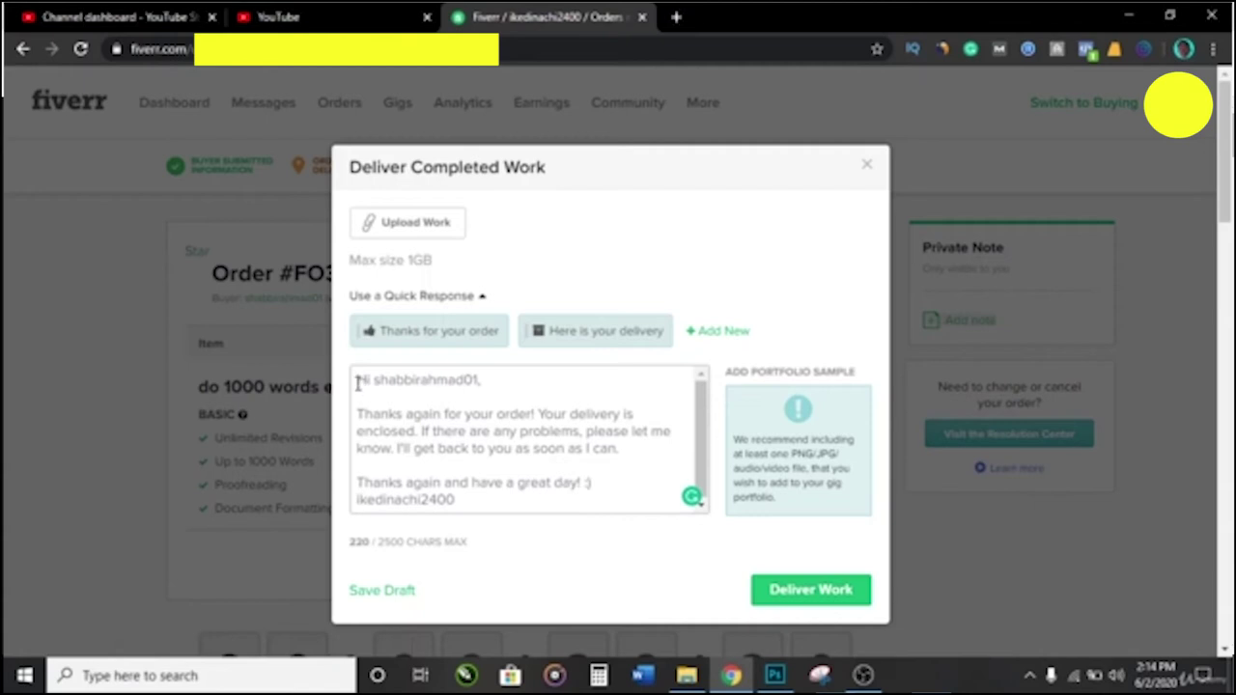
left_click_drag(358, 384, 494, 398)
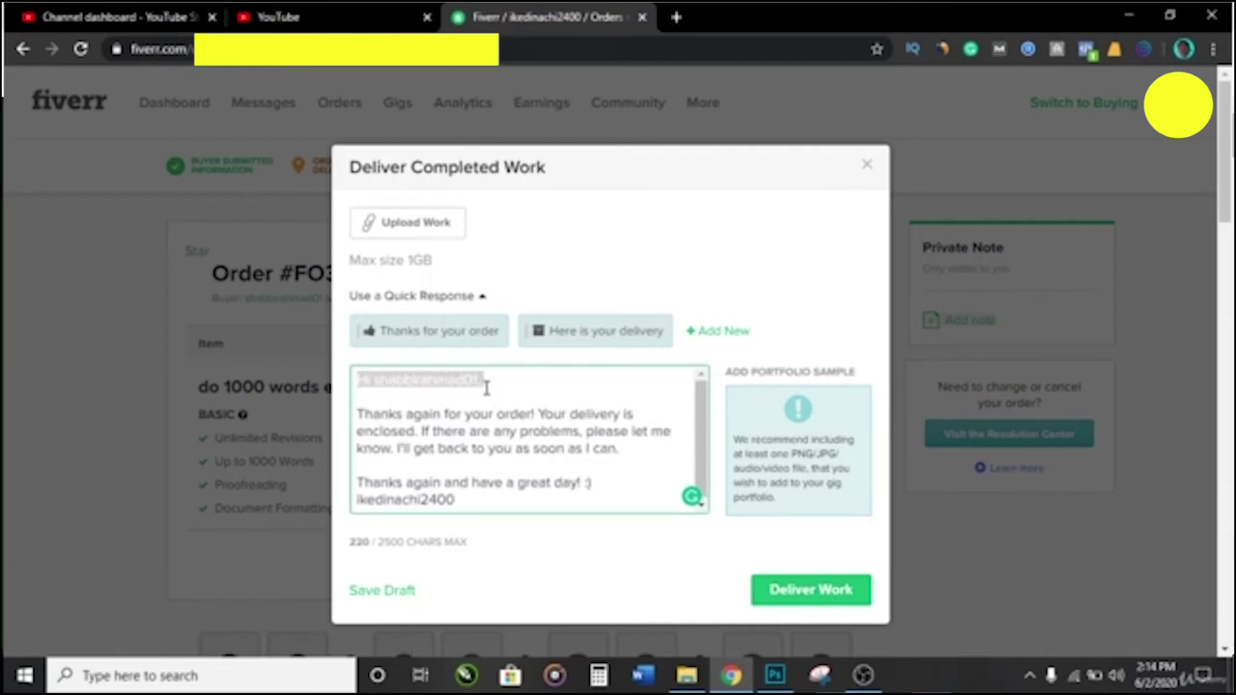
left_click(486, 387)
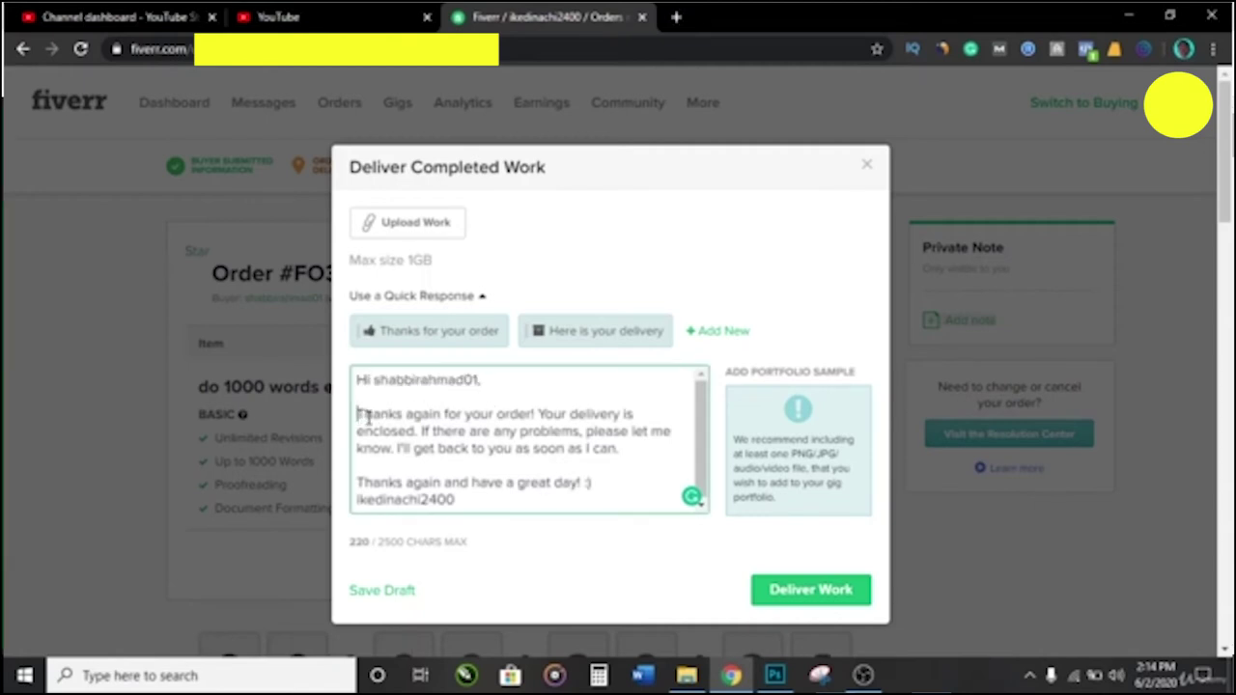
left_click_drag(364, 417, 556, 509)
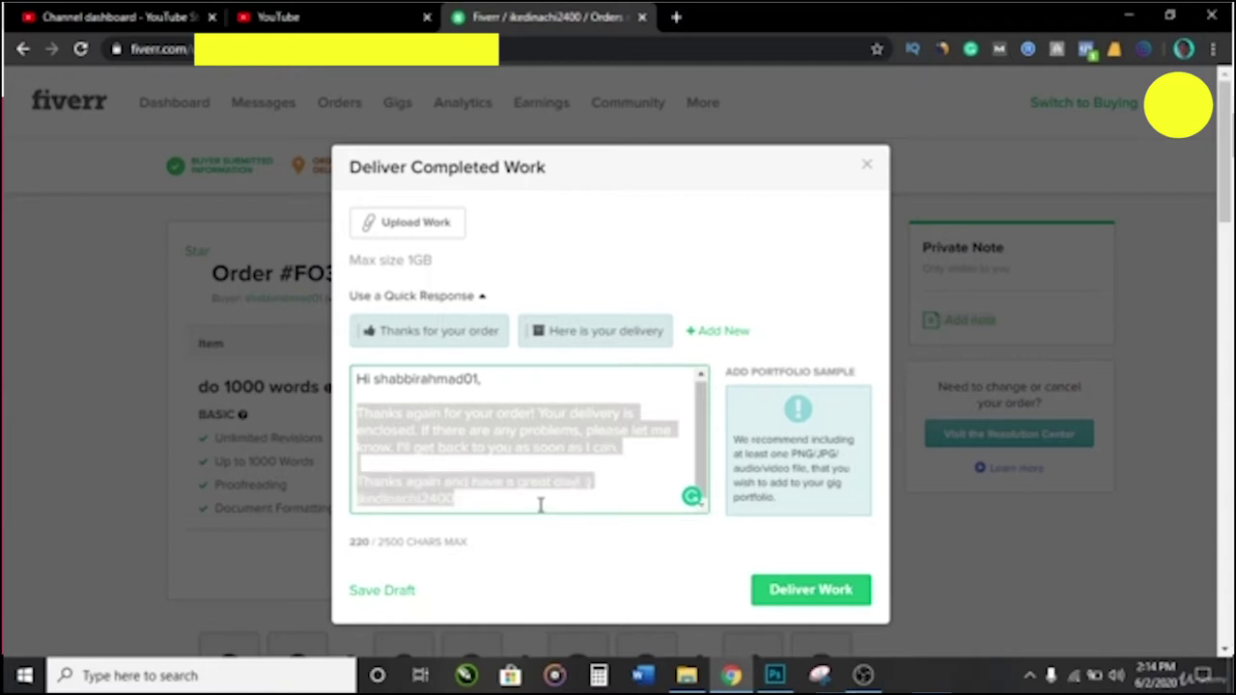
left_click(519, 498)
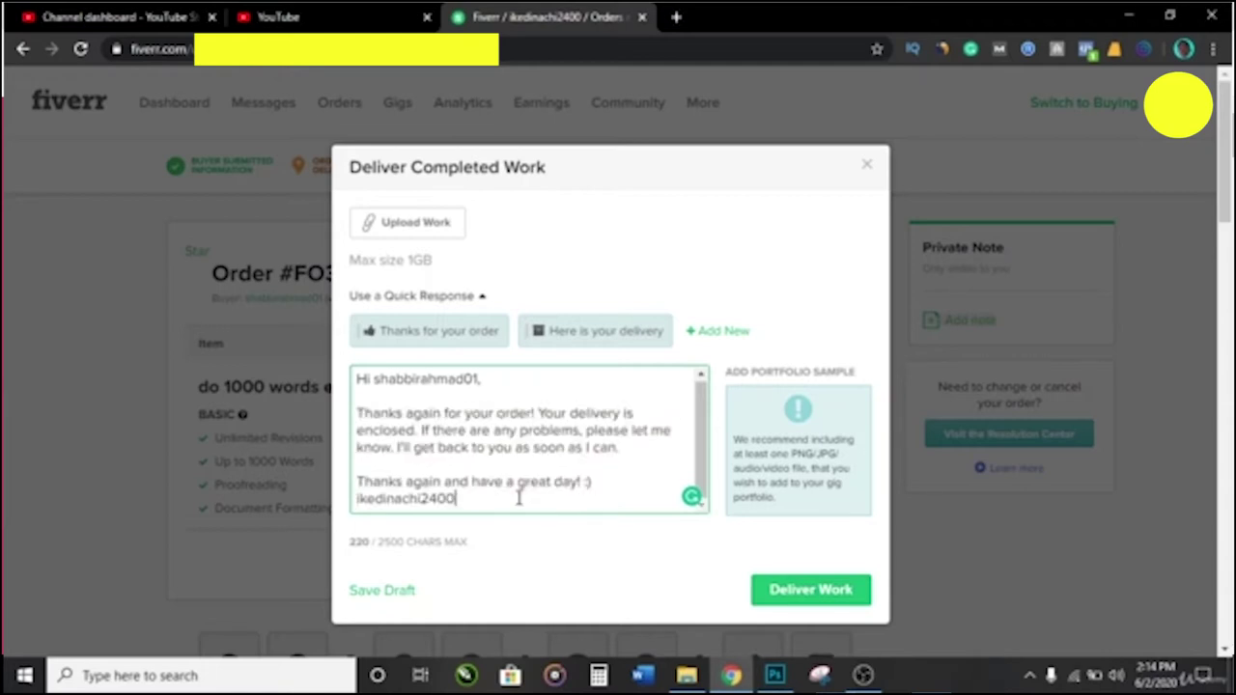
- Add a 5-star review request after 'enclosed', fixing 'appreciate', the lone 'I' and '5-star'
left_click(422, 432)
type("would")
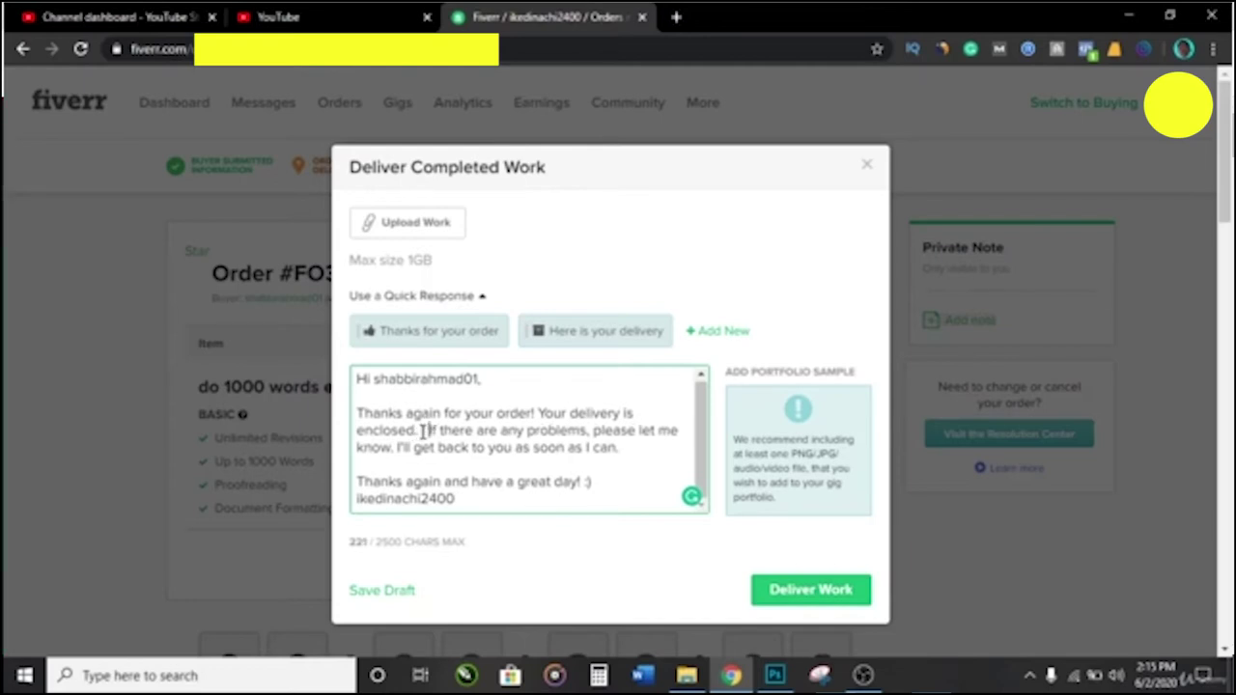
type(" really")
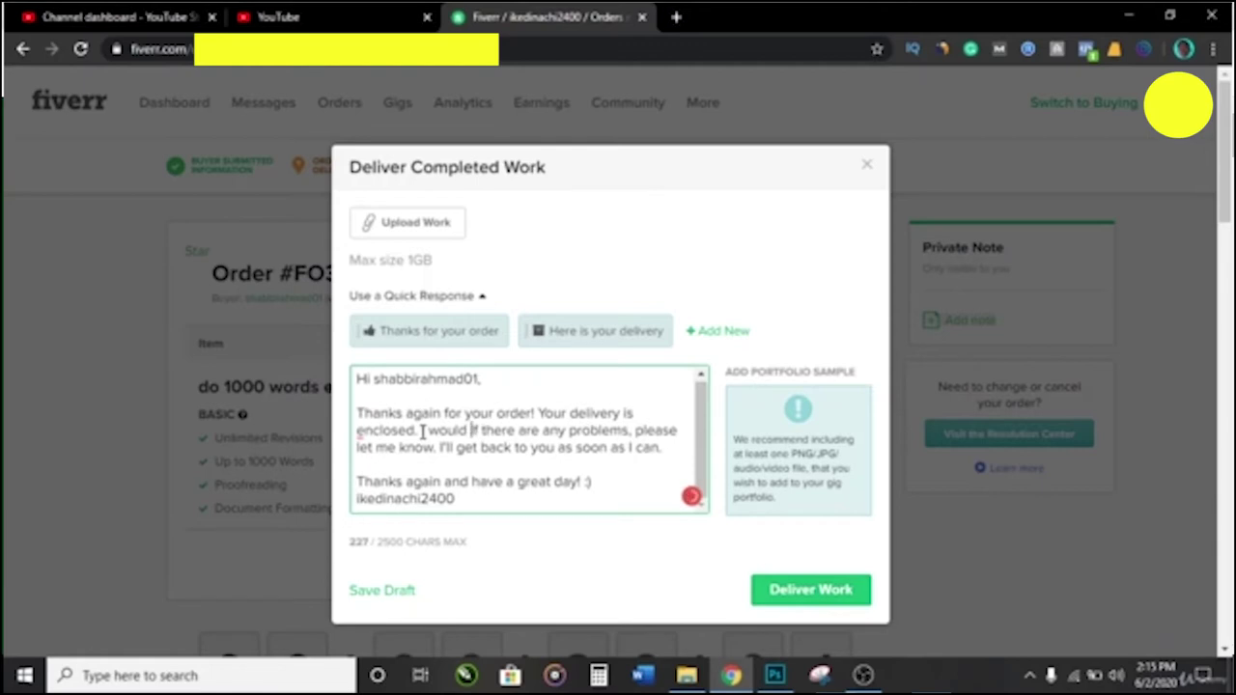
type(" apppre")
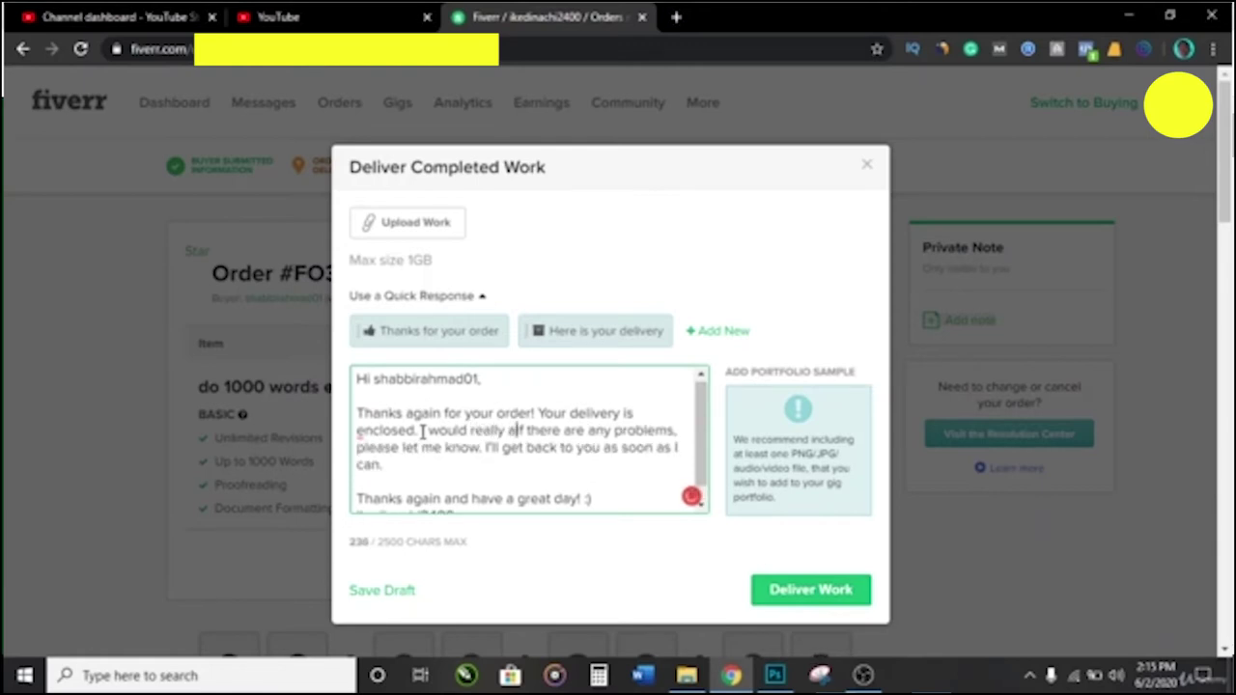
type("ciate it I")
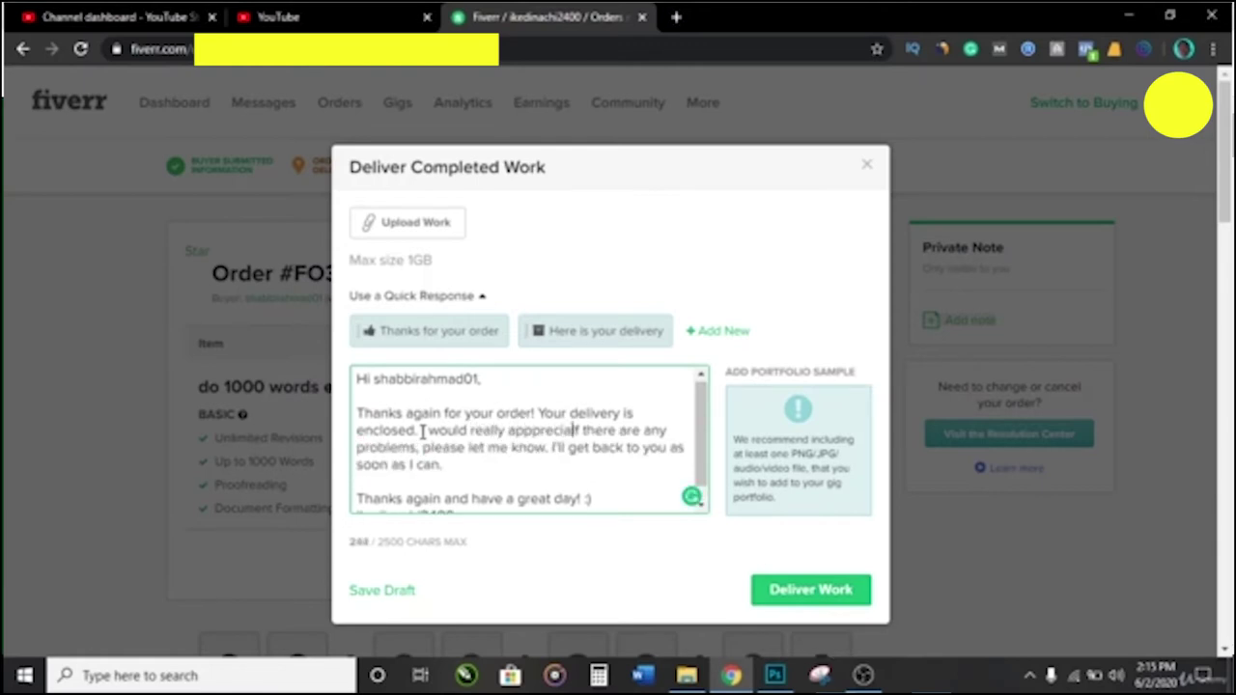
type("if ")
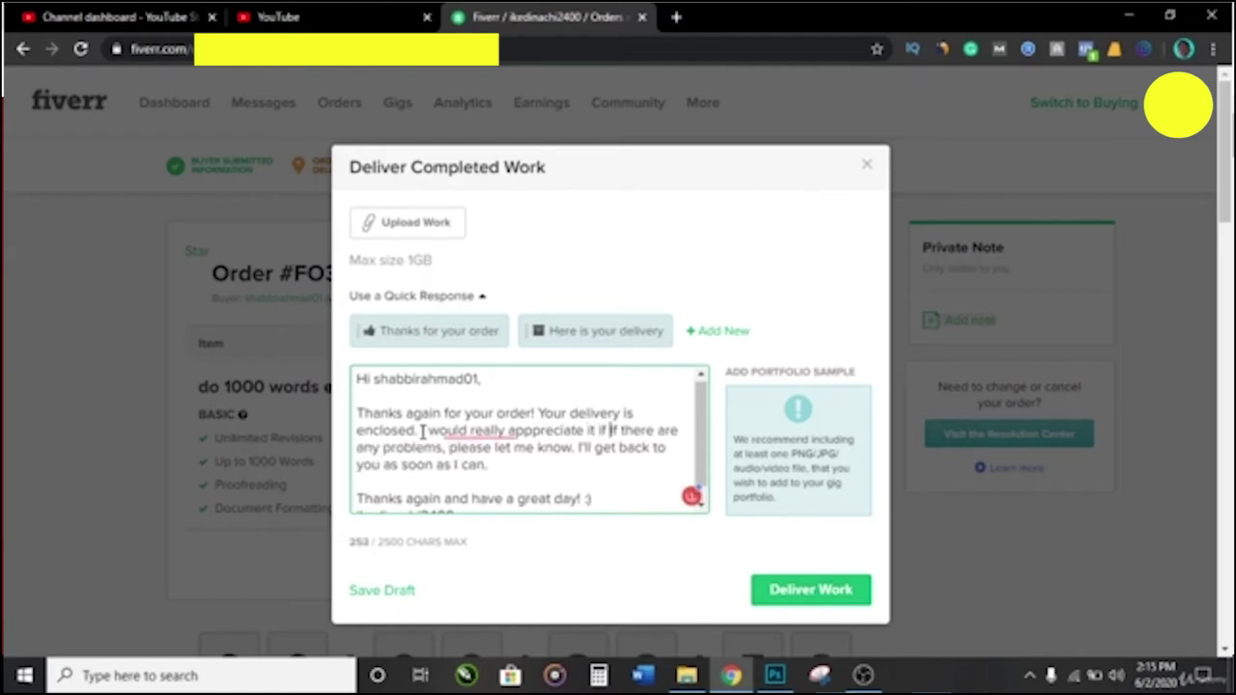
type("I could get a")
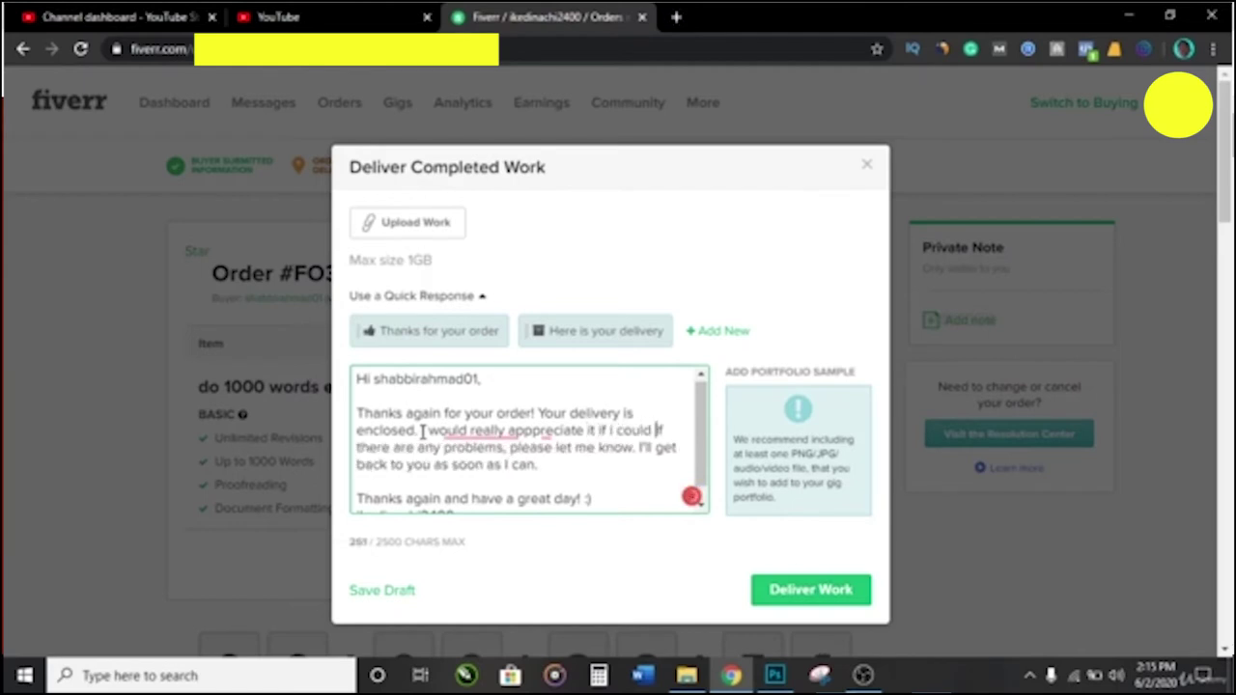
type(" 5 star")
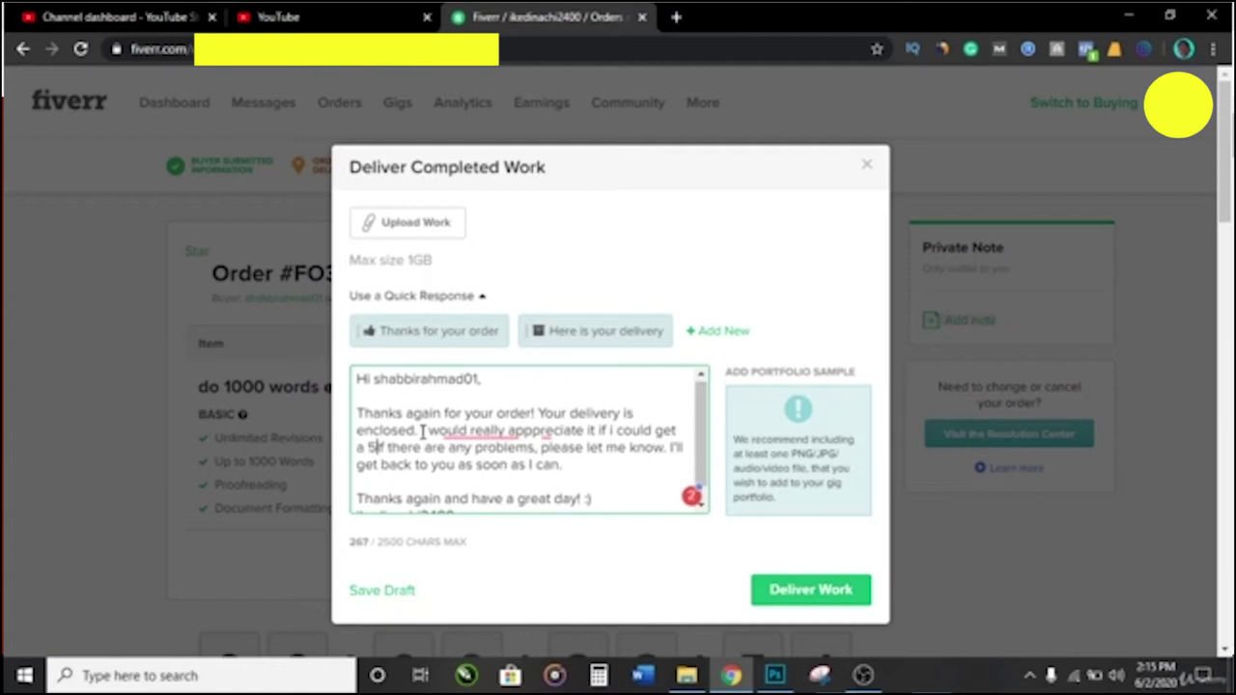
type(" review ")
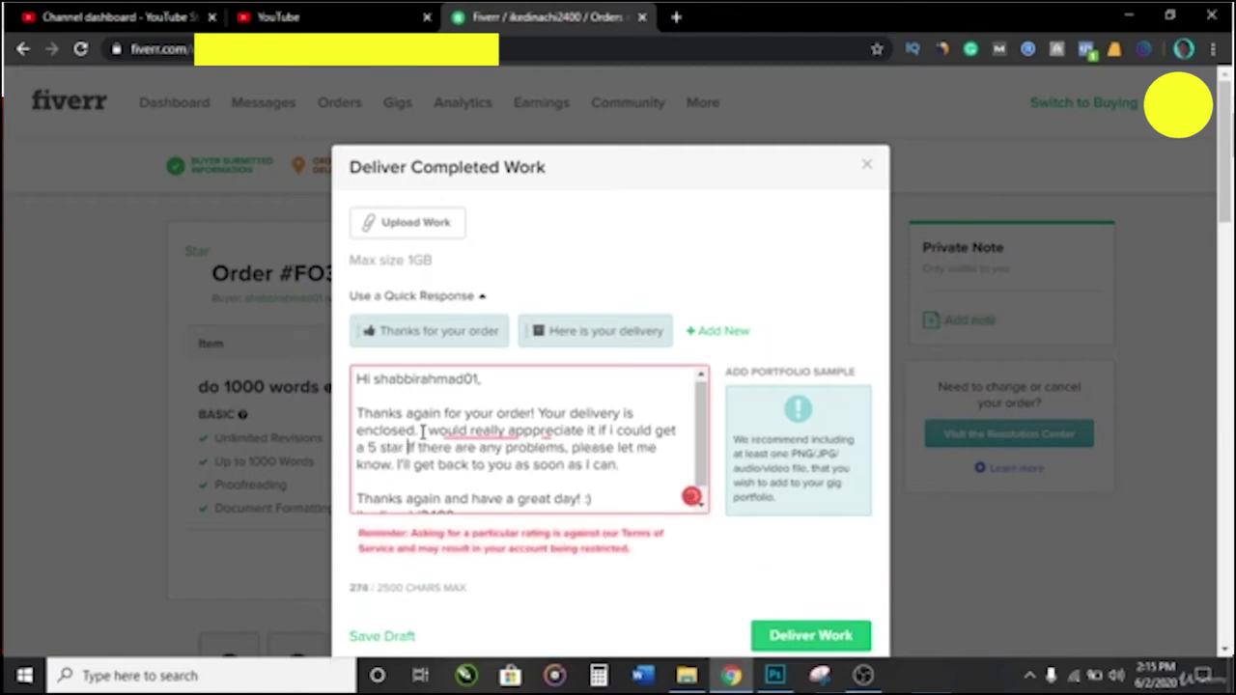
type("form you.")
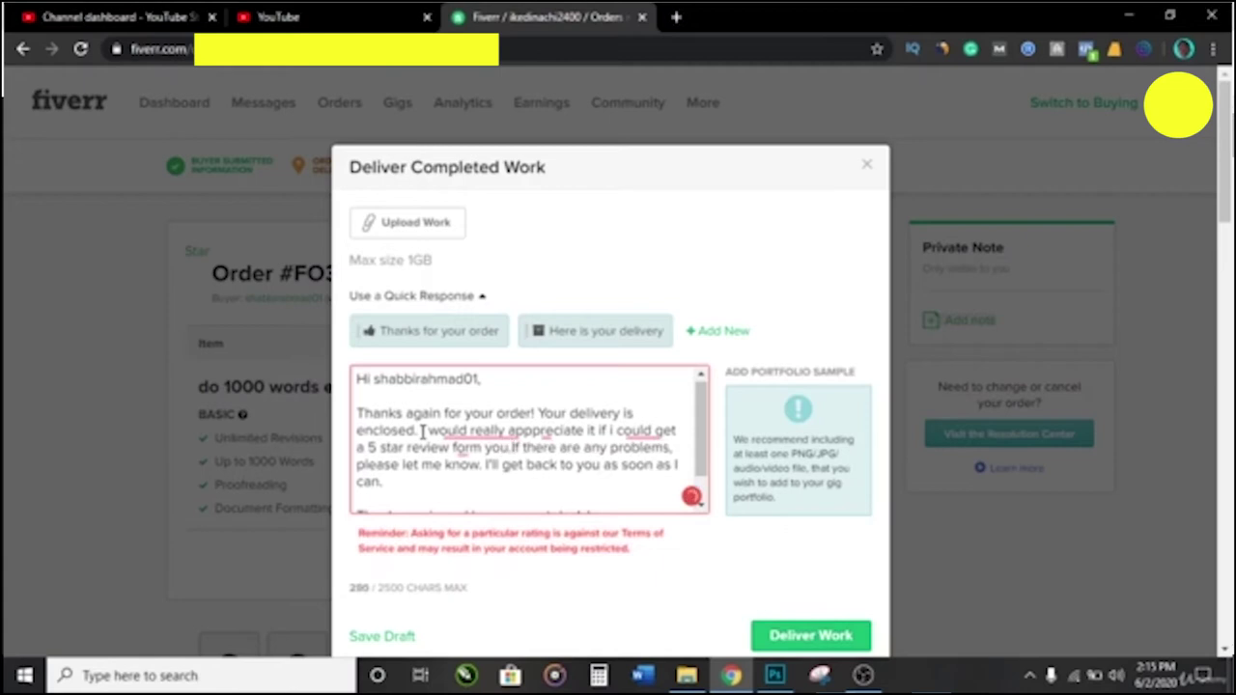
mouse_move(464, 435)
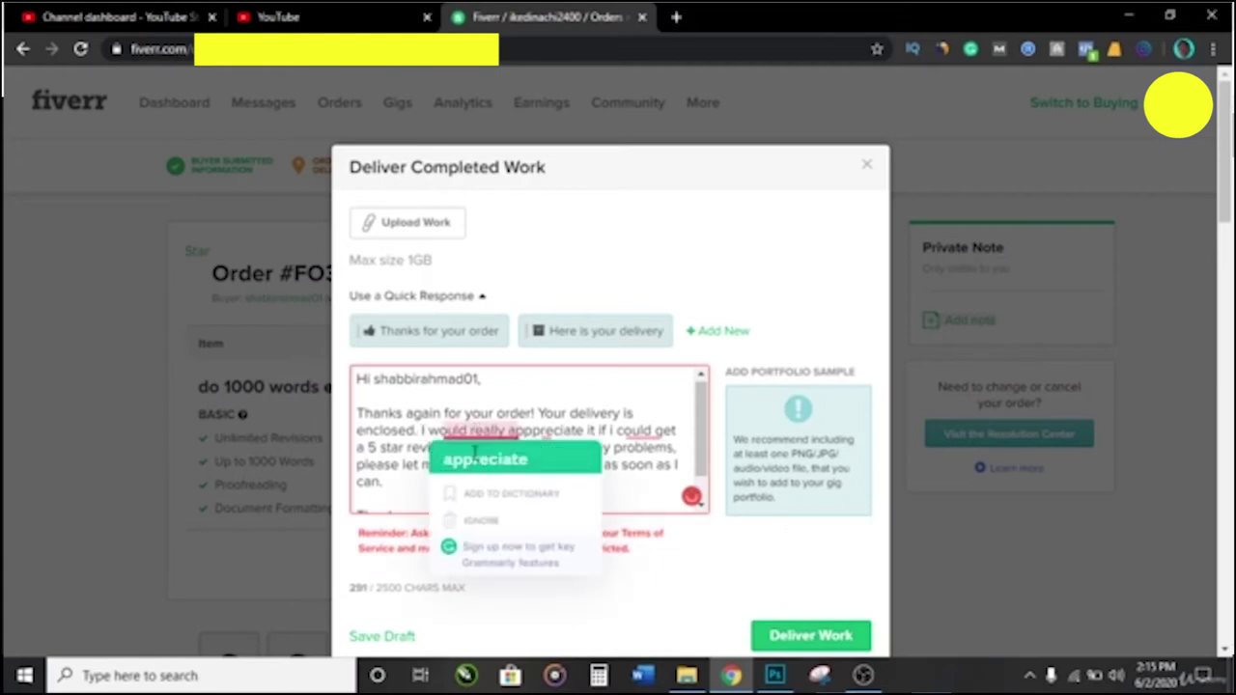
left_click(474, 455)
mouse_move(593, 429)
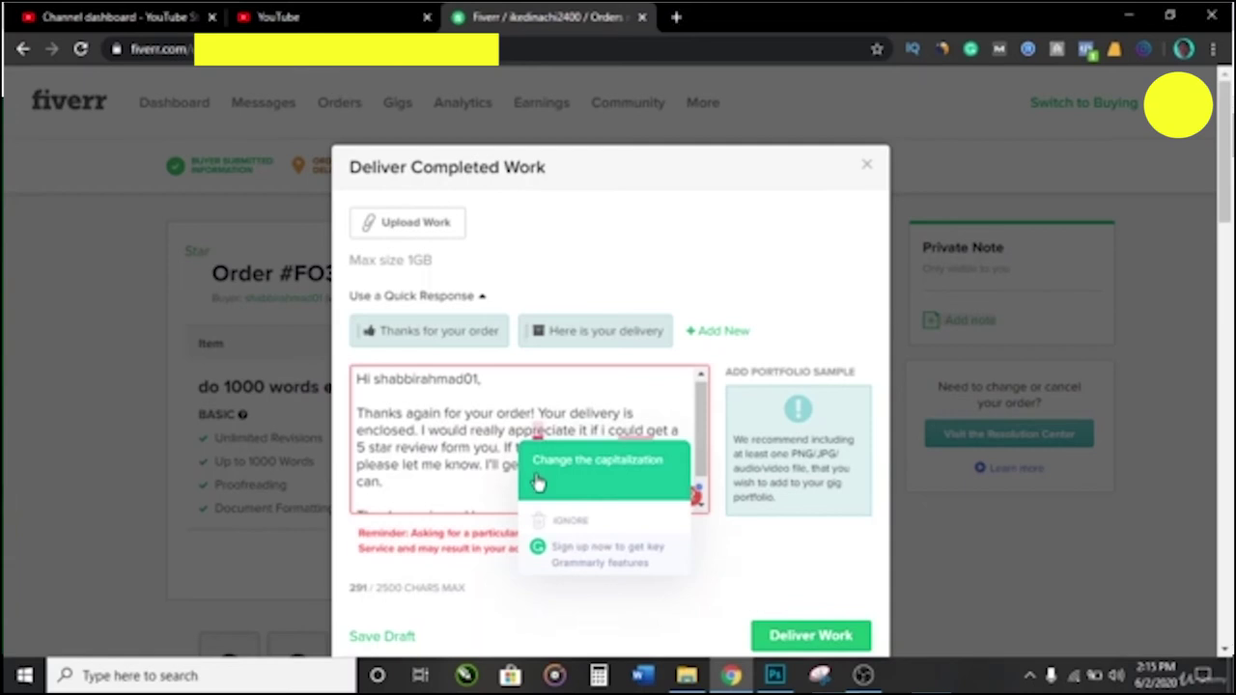
left_click(604, 454)
mouse_move(633, 440)
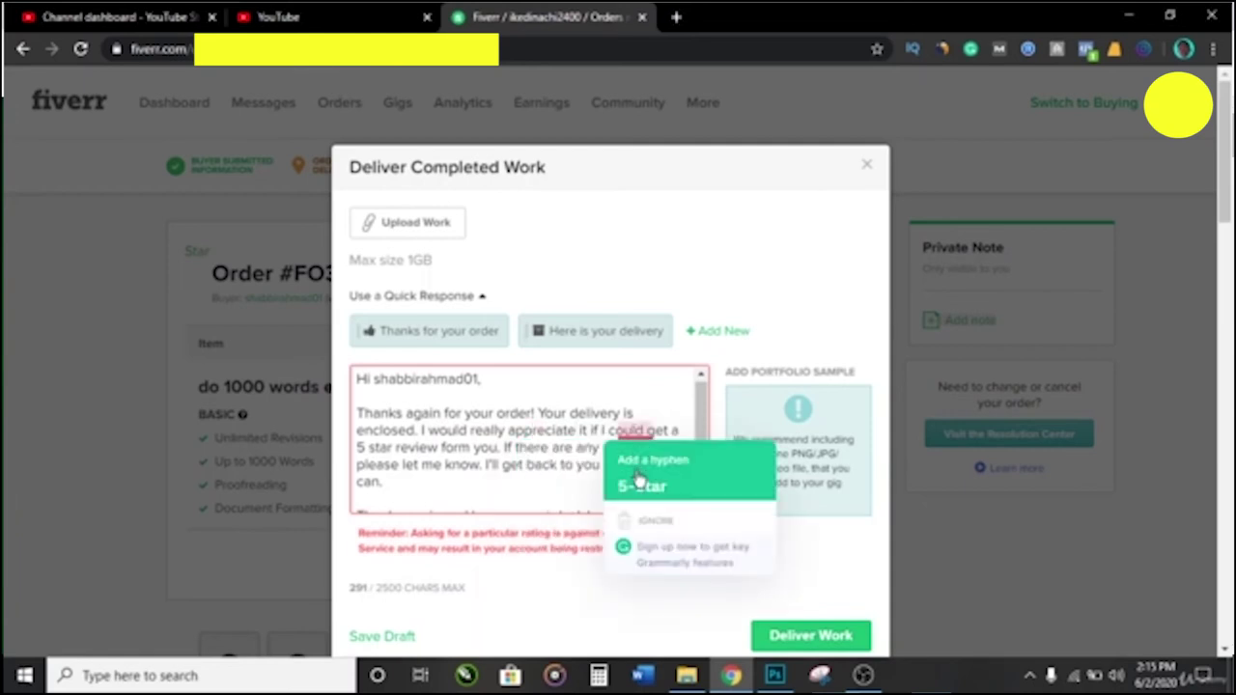
left_click(638, 471)
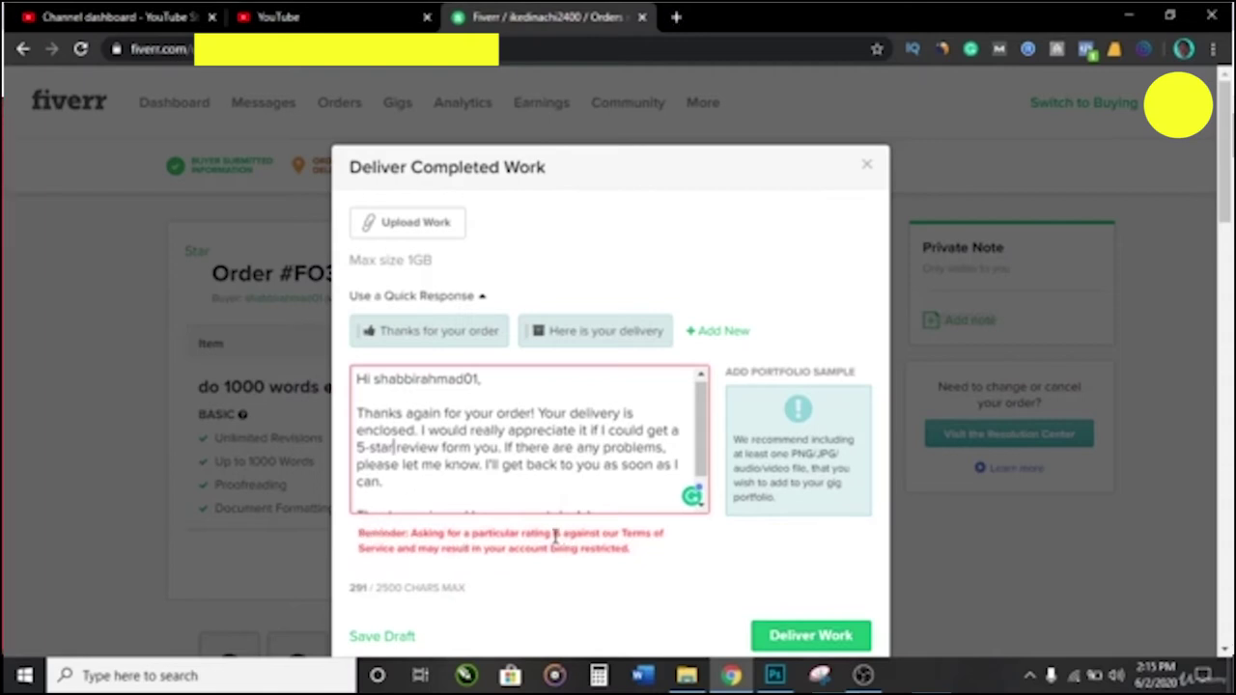
left_click_drag(555, 537, 637, 563)
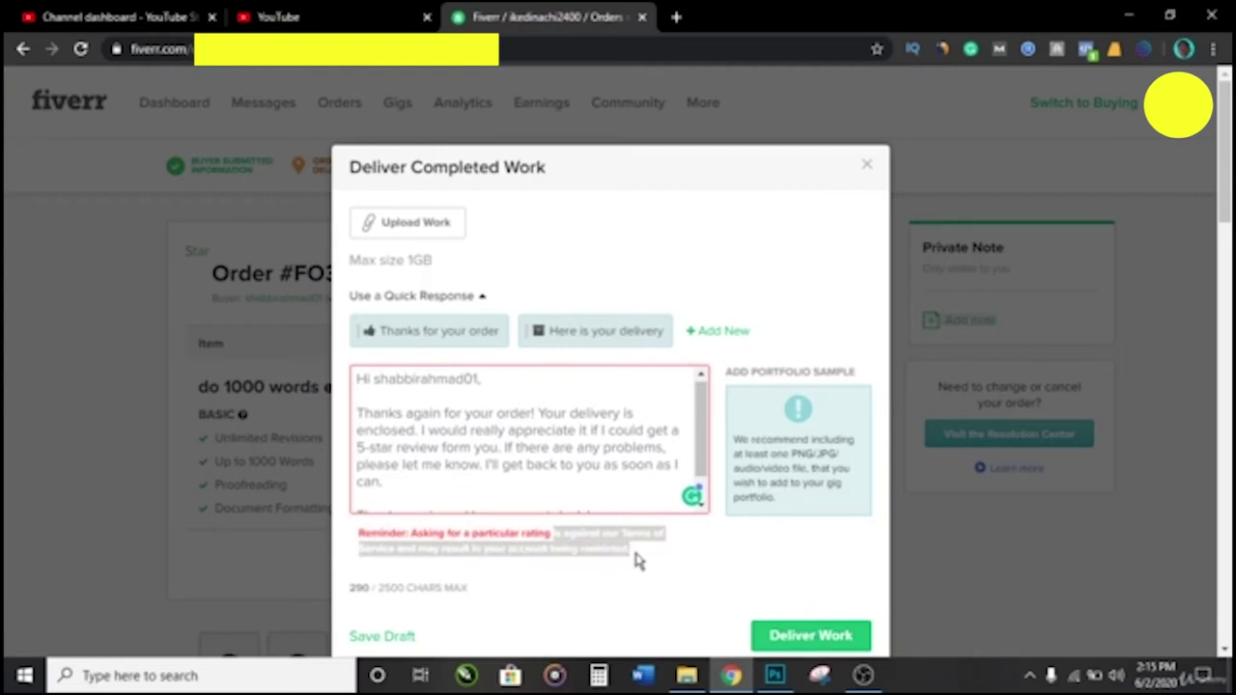
left_click(448, 467)
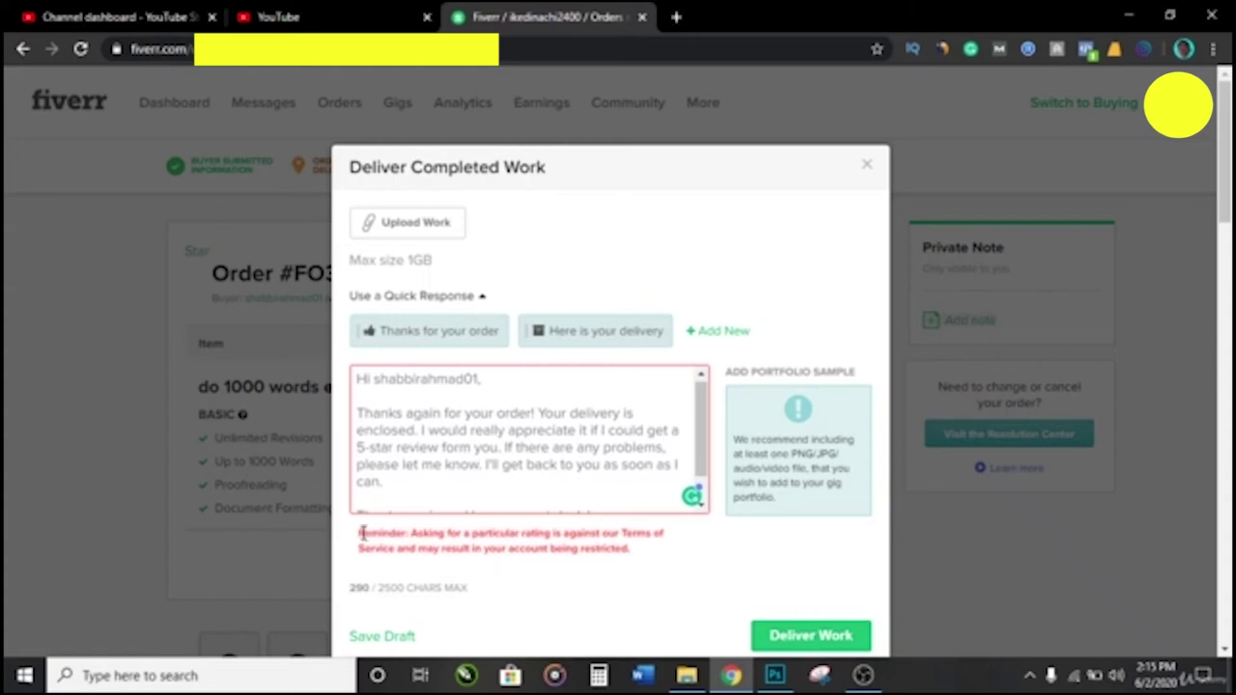
left_click_drag(360, 534, 649, 556)
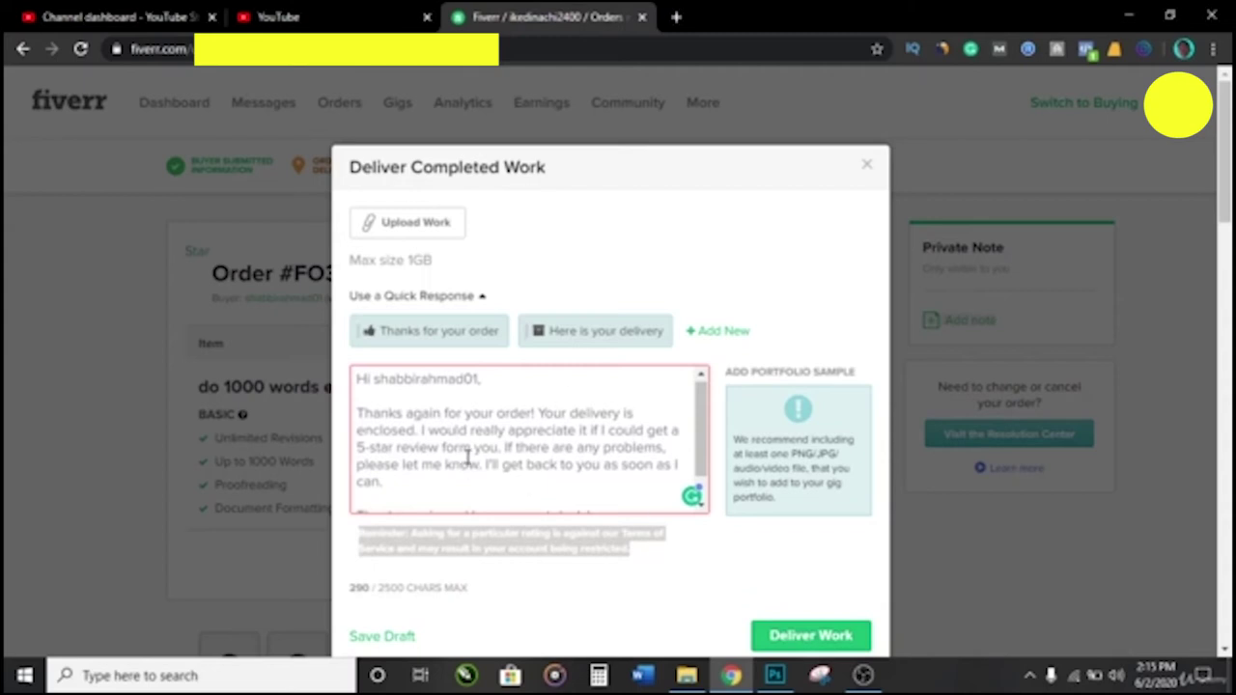
left_click(646, 556)
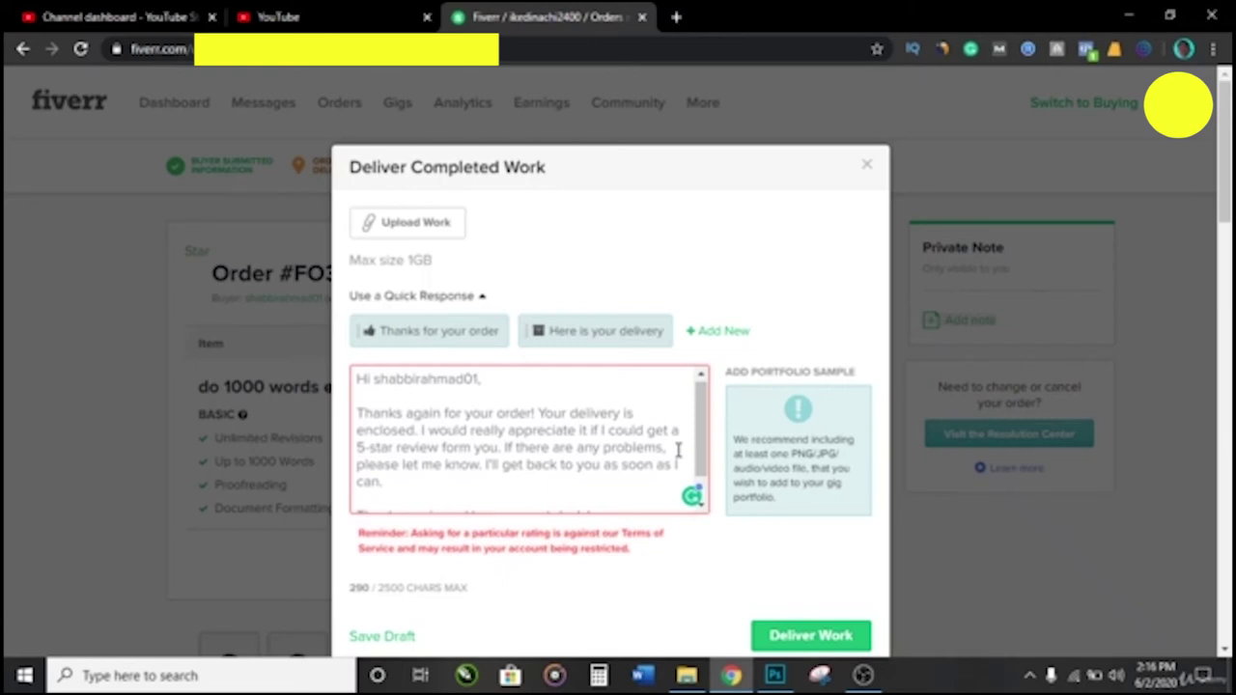
scroll(678, 450, "down", 1)
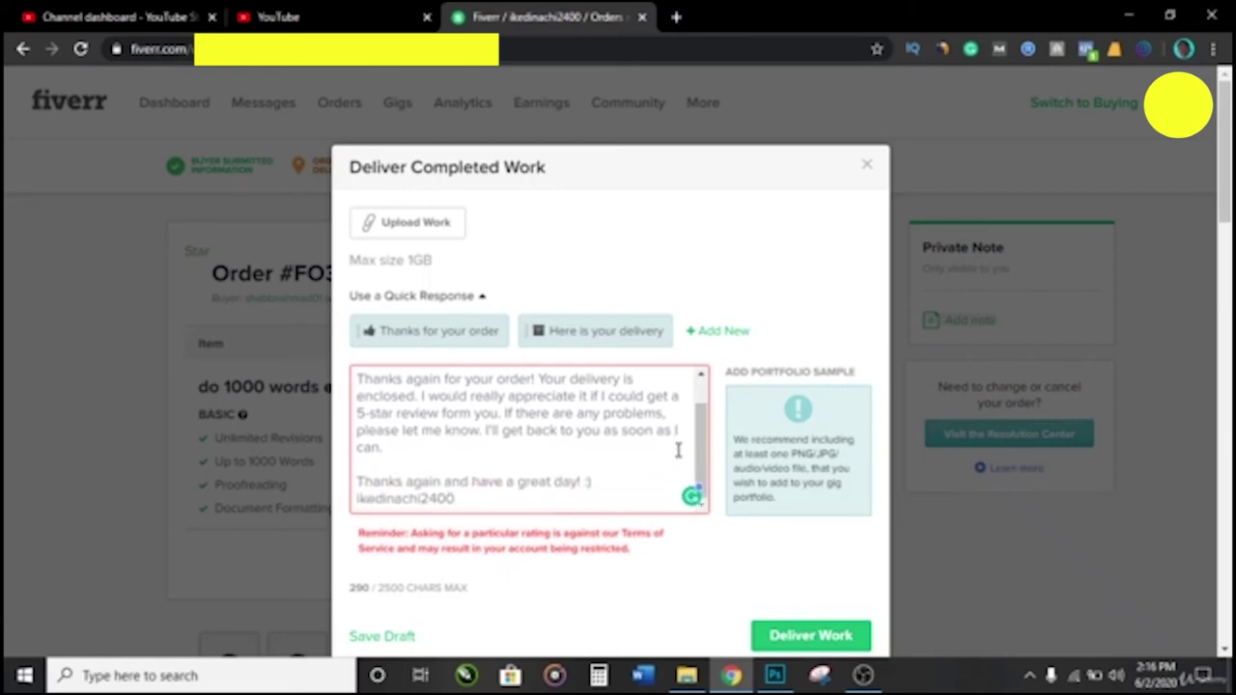
- Put an apostrophe between 'sta' and 'r' in 5-star so the Terms of Service warning clears
left_click(388, 414)
type("'")
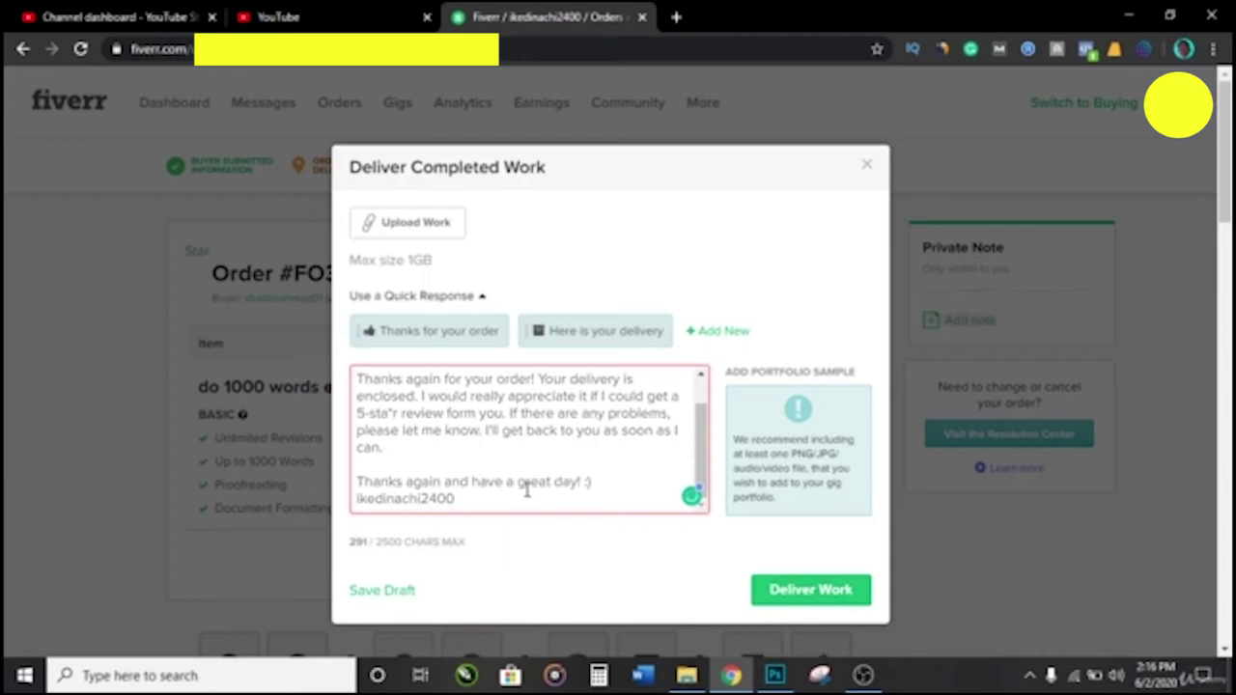
scroll(527, 496, "down", 3)
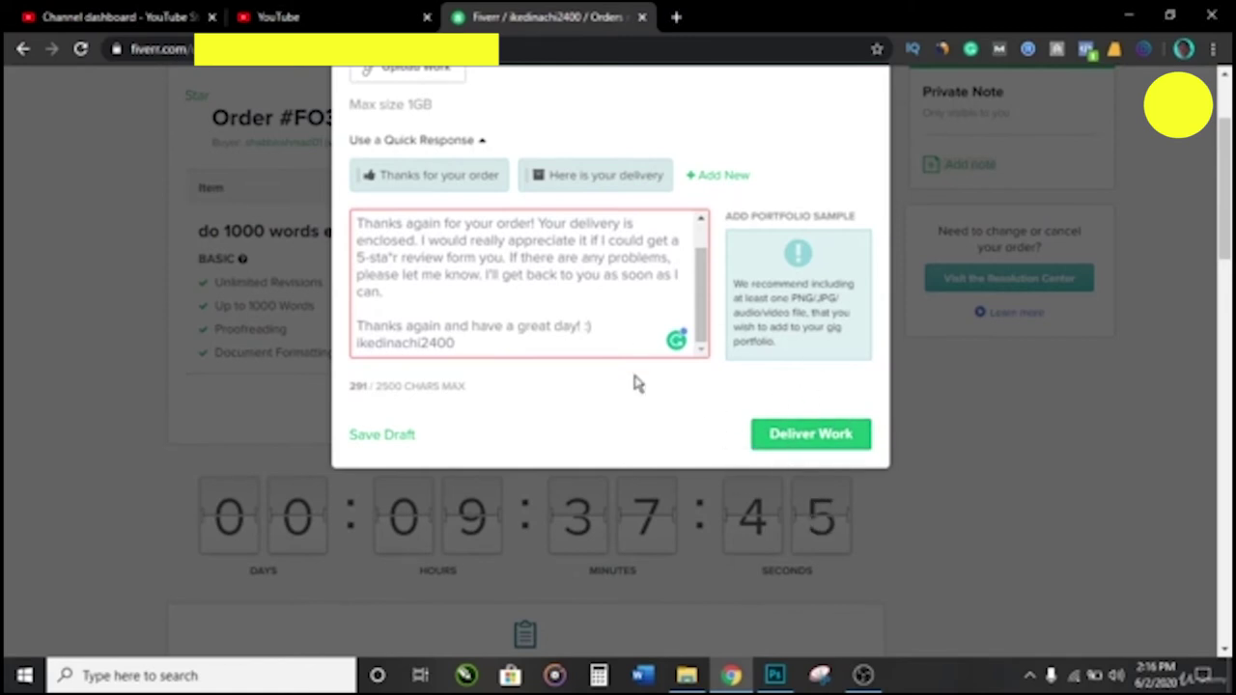
scroll(637, 383, "up", 2)
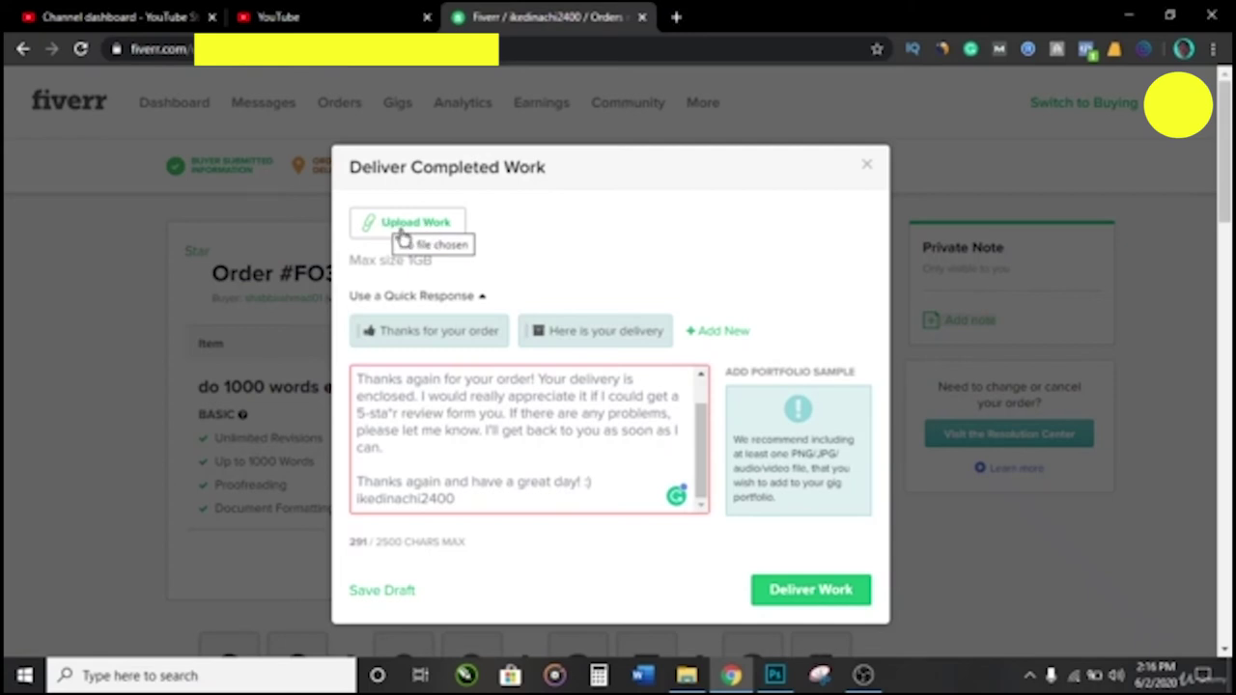
- Upload the stopping scams PNG logo (31.39 KB) as the delivered work
left_click(399, 230)
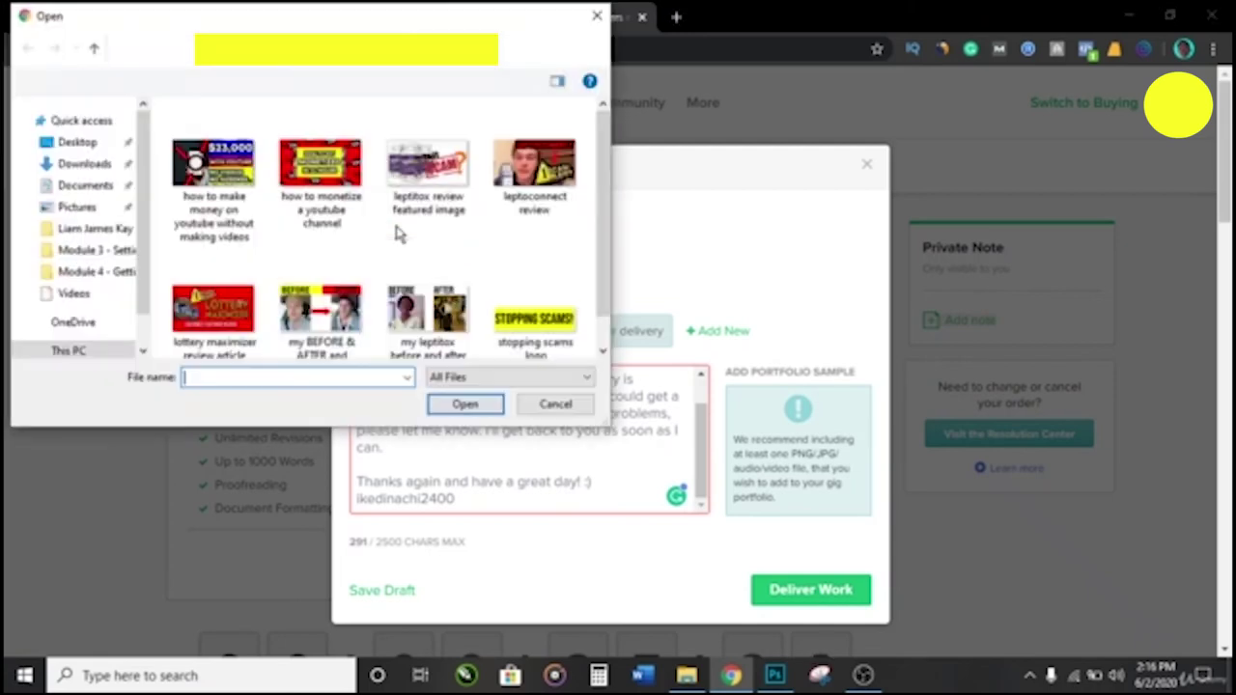
double_click(552, 256)
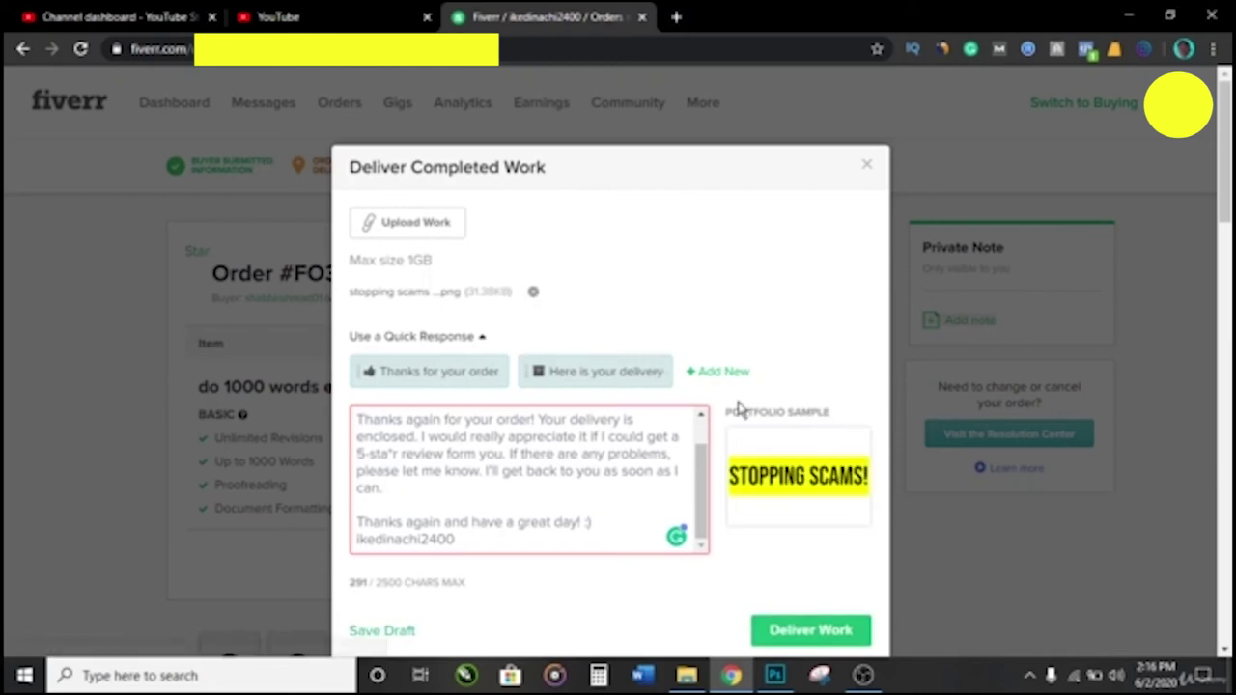
scroll(740, 409, "down", 2)
scroll(739, 410, "down", 1)
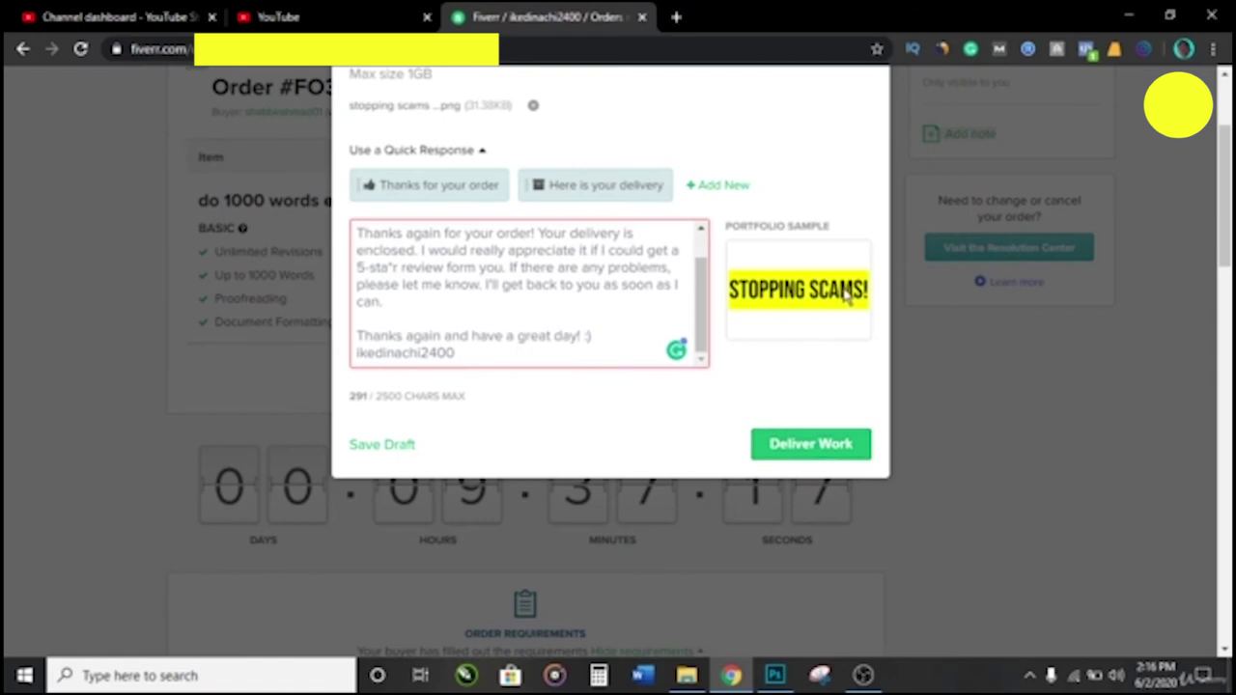
scroll(633, 279, "up", 1)
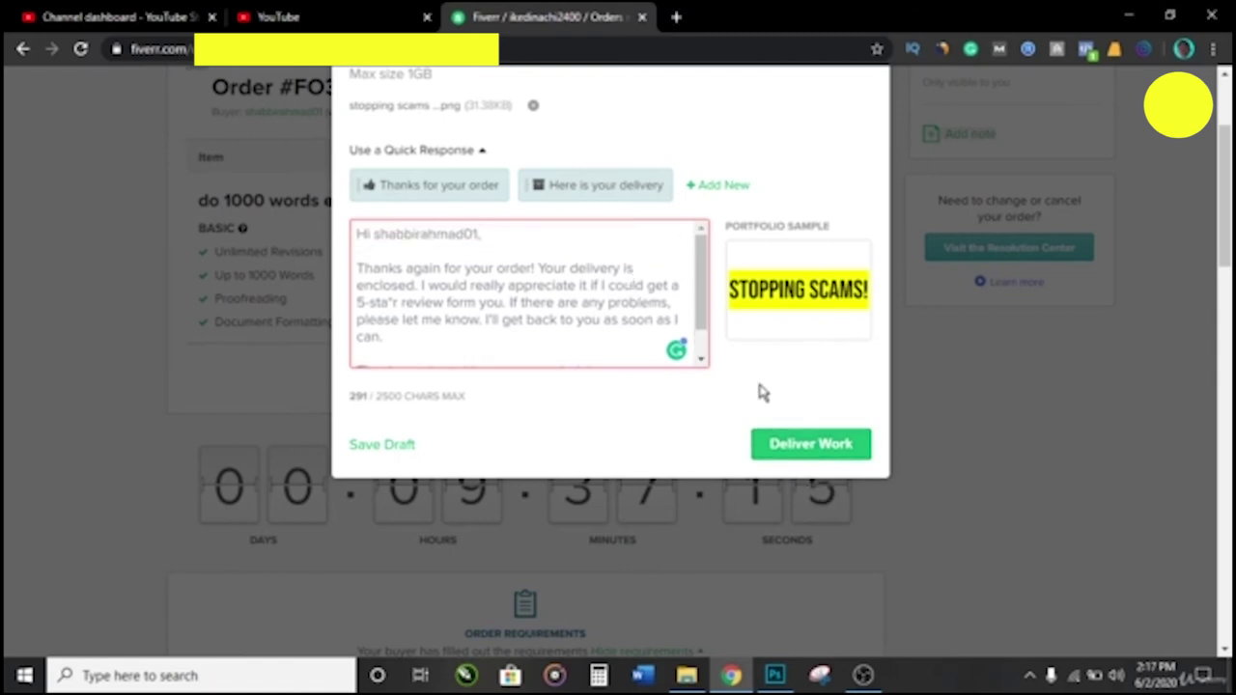
scroll(763, 393, "up", 2)
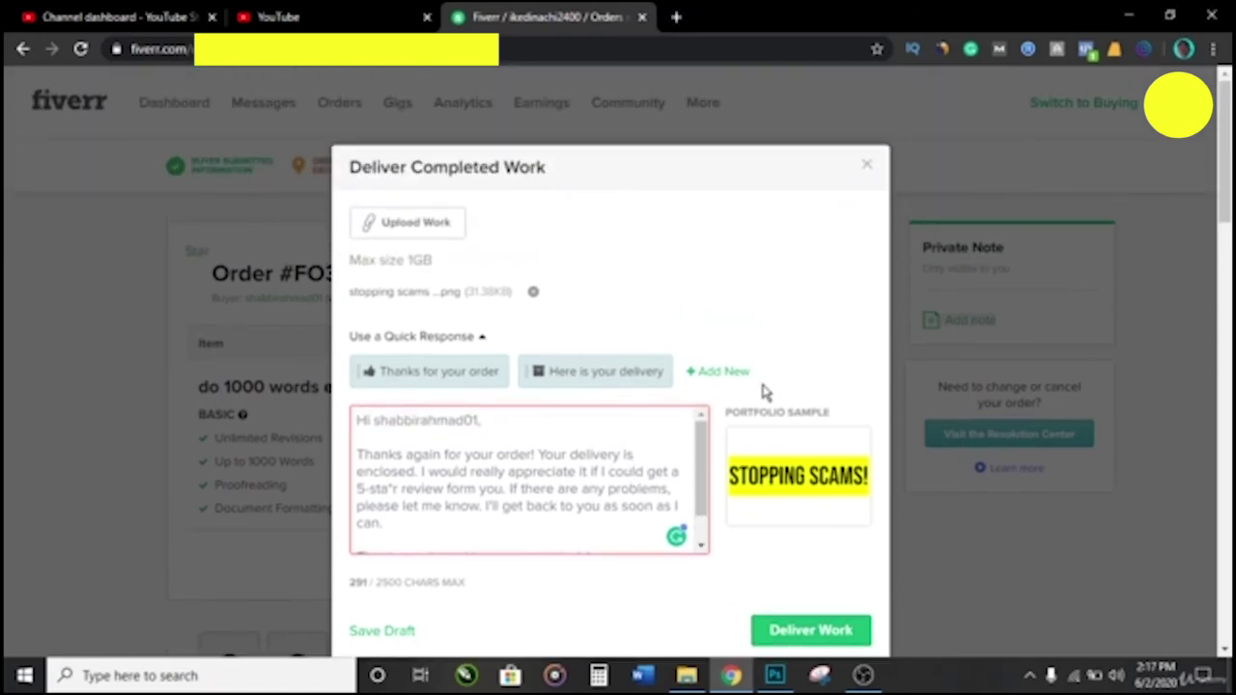